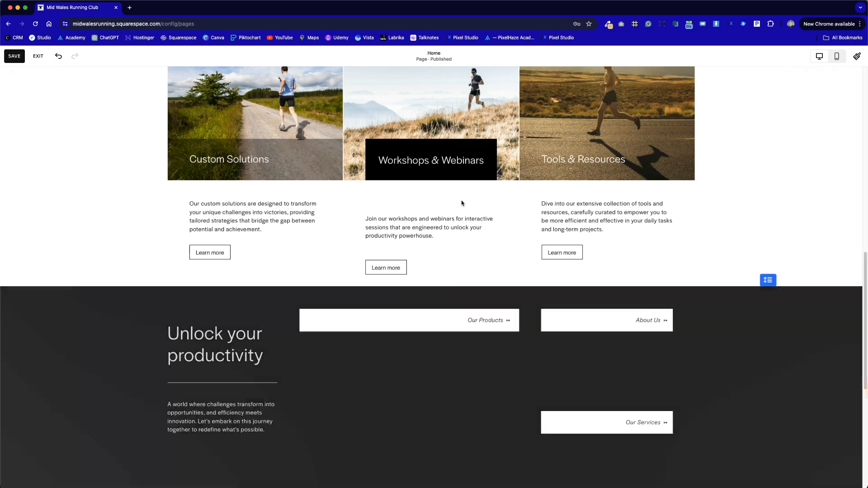
Step: Delete the large Our Products card, including its image and label, from the Unlock your productivity section
scroll(481, 228, down, 4)
scroll(484, 230, up, 1)
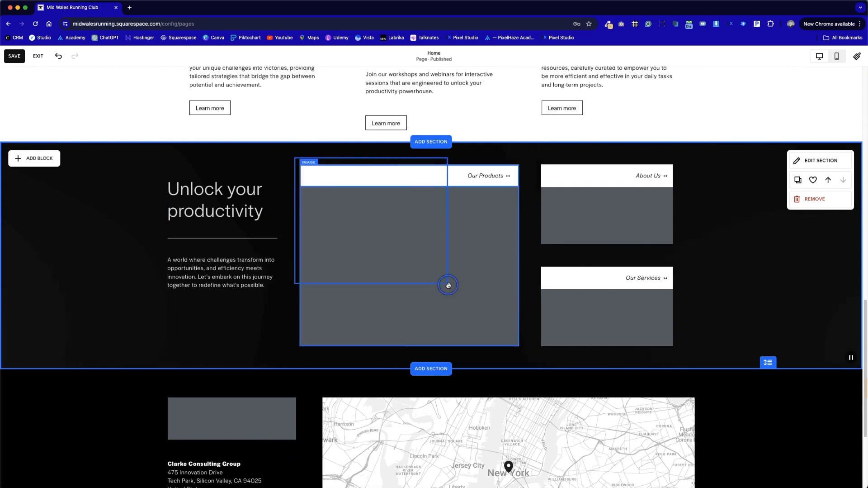
click(386, 253)
mouse_move(386, 254)
mouse_down()
mouse_move(677, 253)
mouse_move(387, 253)
mouse_up()
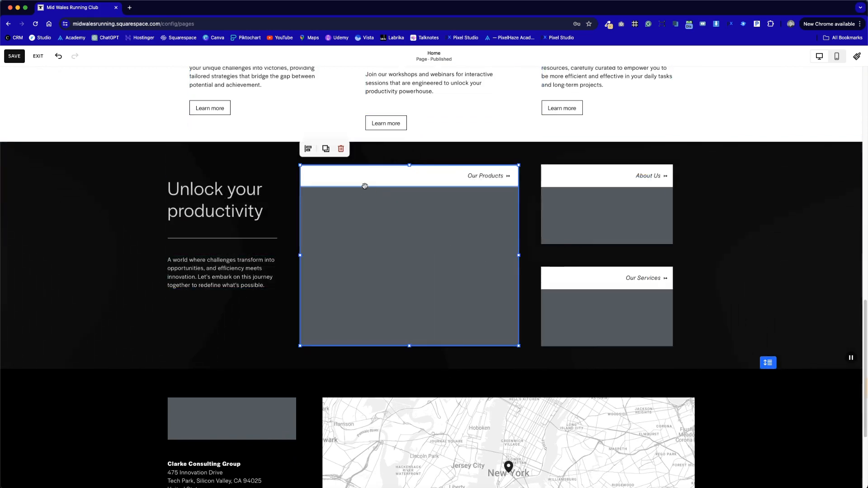
click(341, 148)
Step: Duplicate the About Us and Our Services cards and arrange the four cards in a two-by-two grid beside the heading
drag(517, 176, 644, 307)
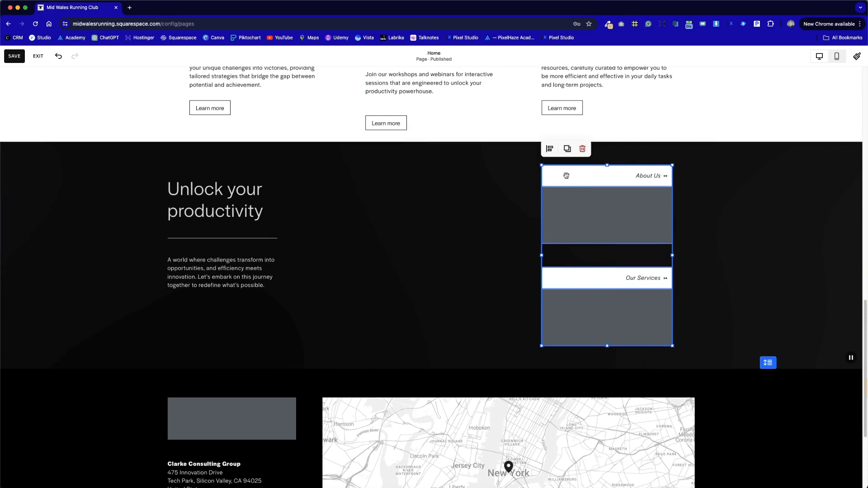
drag(532, 154, 679, 356)
click(568, 150)
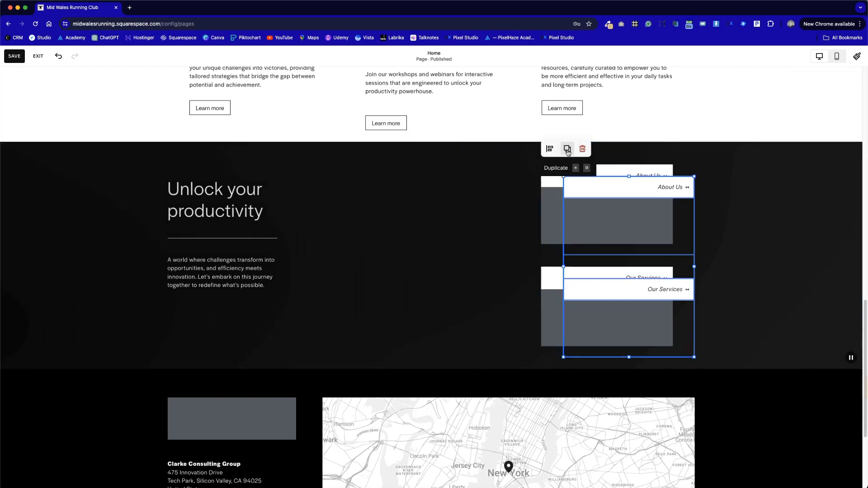
drag(617, 225, 450, 213)
click(545, 156)
mouse_move(674, 326)
mouse_down()
mouse_move(520, 304)
mouse_move(369, 315)
mouse_move(420, 316)
mouse_up()
drag(546, 338, 531, 177)
click(675, 246)
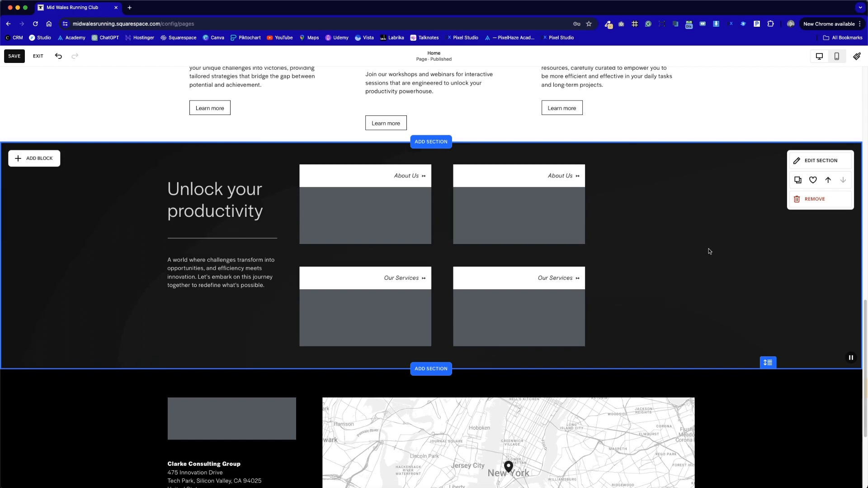
Step: Rename the labels of the second-column cards to Donate and Find Us
double_click(571, 176)
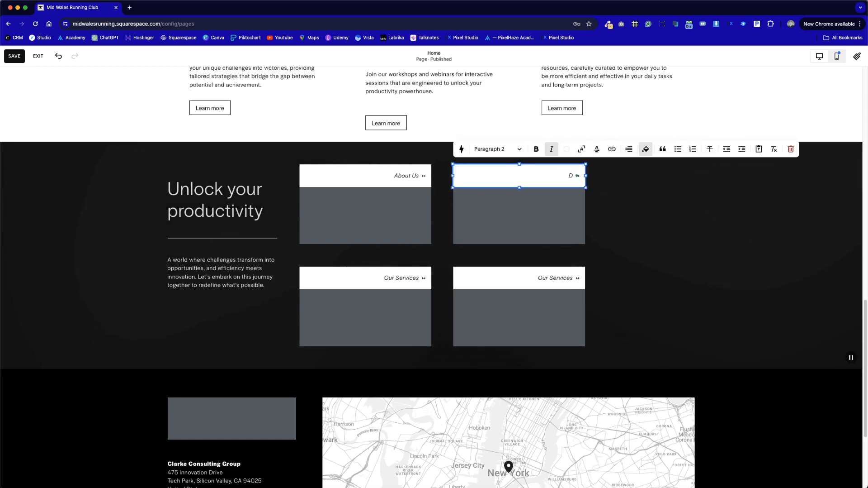
double_click(570, 278)
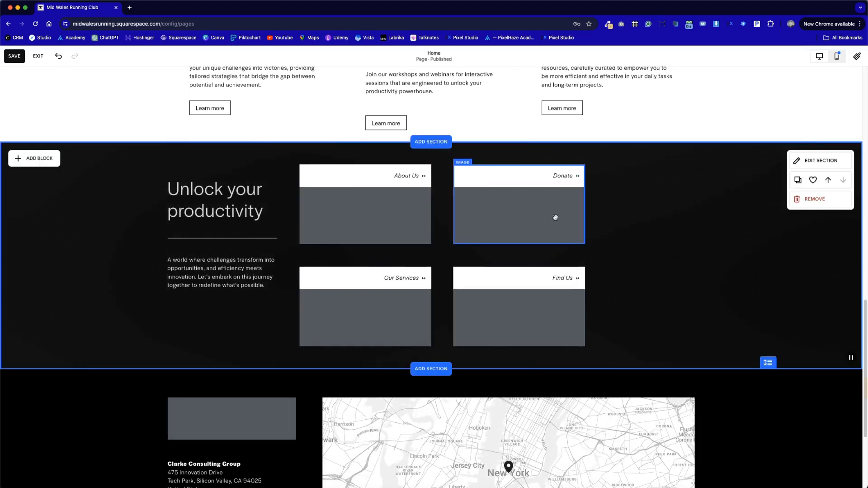
Step: Replace the About Us card's grey placeholder with the library photo of the runner on a grassy hillside
double_click(409, 213)
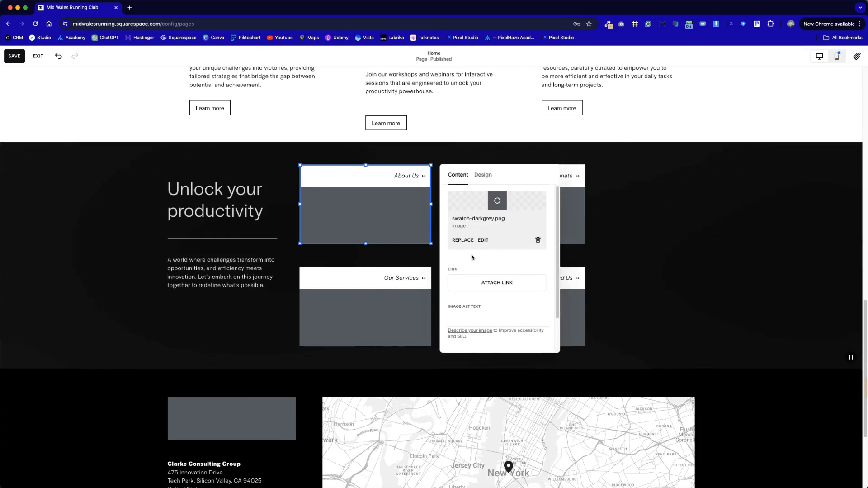
click(460, 241)
click(540, 275)
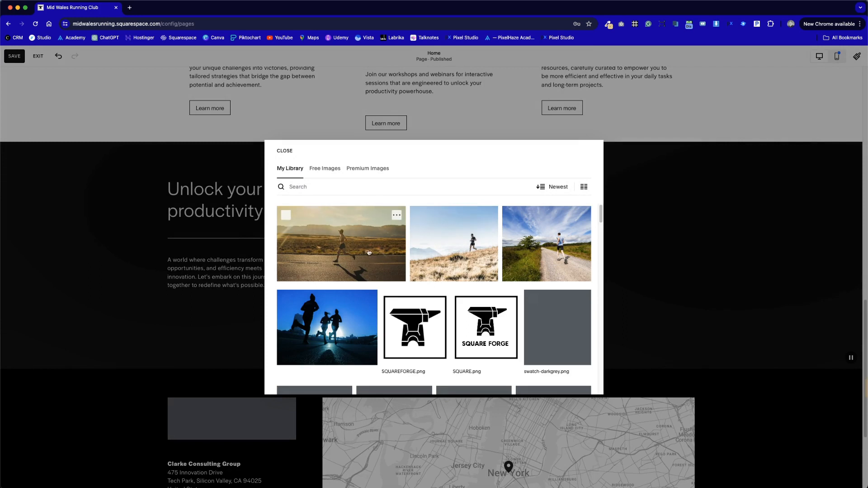
click(465, 258)
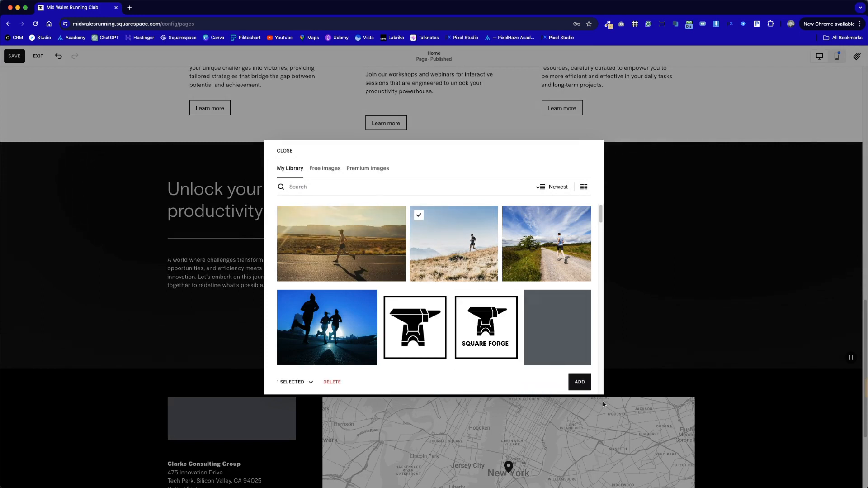
click(583, 382)
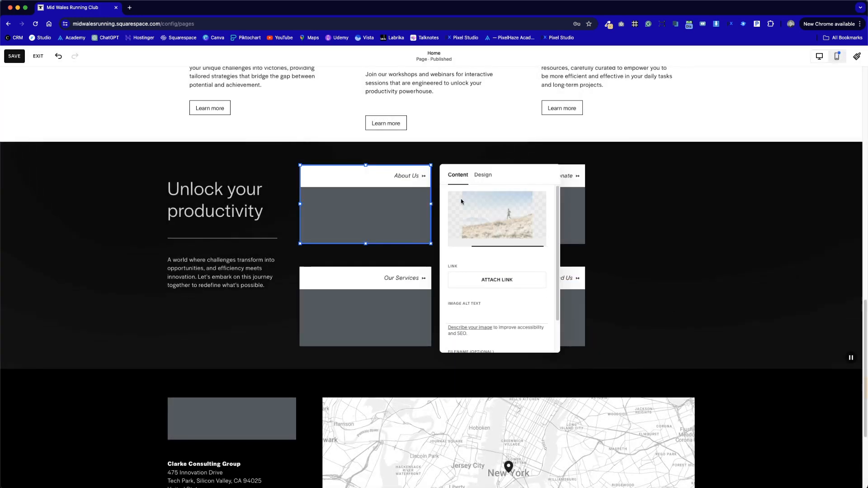
click(531, 208)
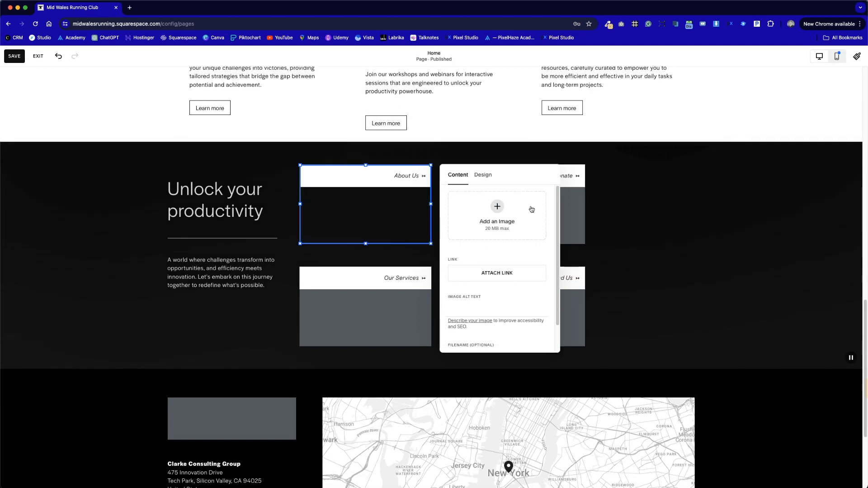
click(666, 222)
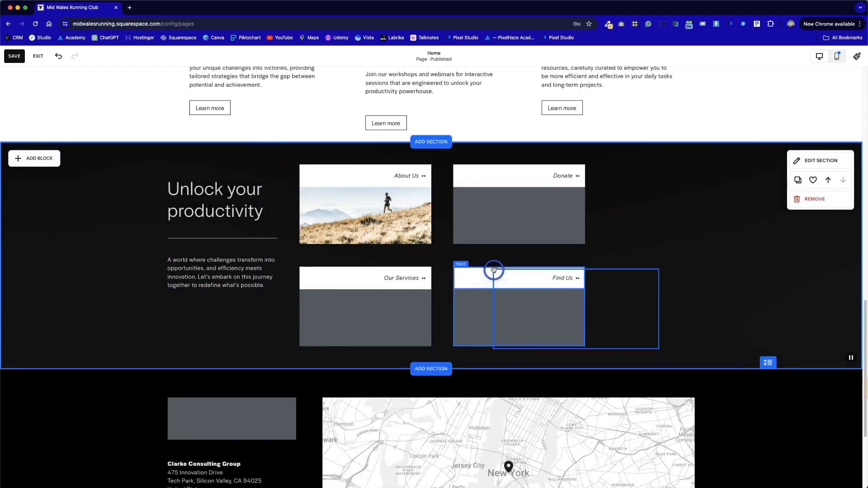
click(514, 281)
drag(514, 280, 518, 282)
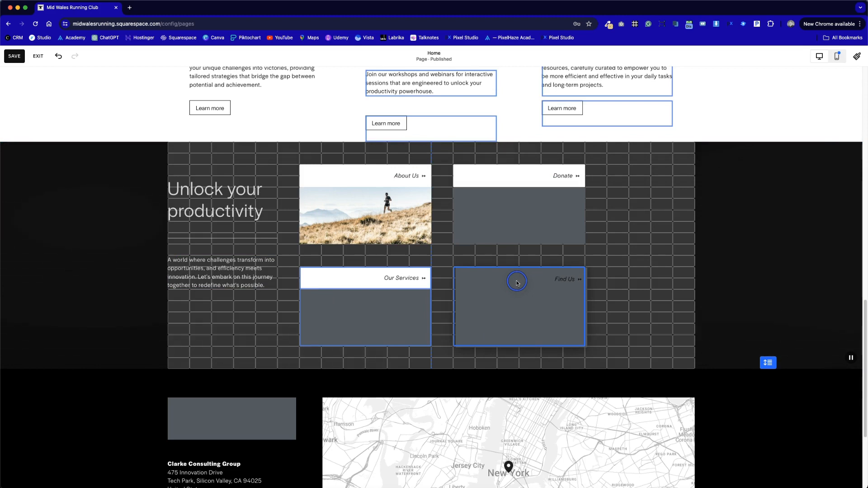
drag(517, 281, 514, 283)
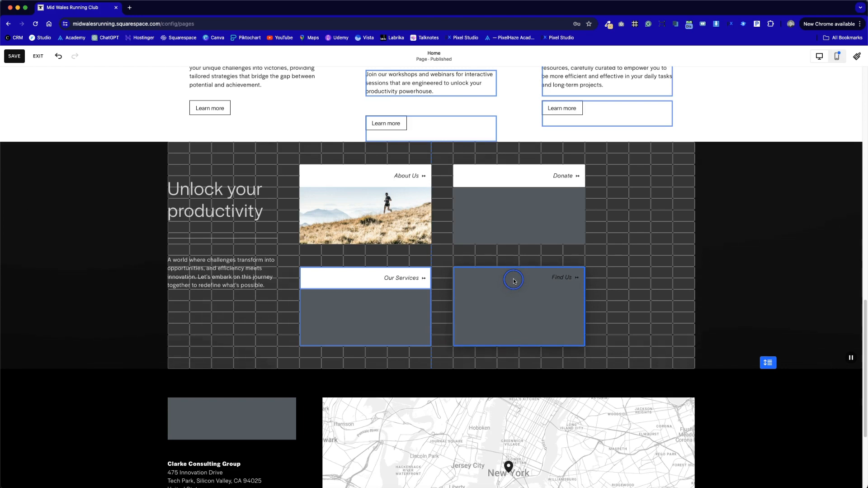
Step: Move all four cards together so the grid ends at the content area's right edge, away from the heading text
drag(632, 330, 330, 177)
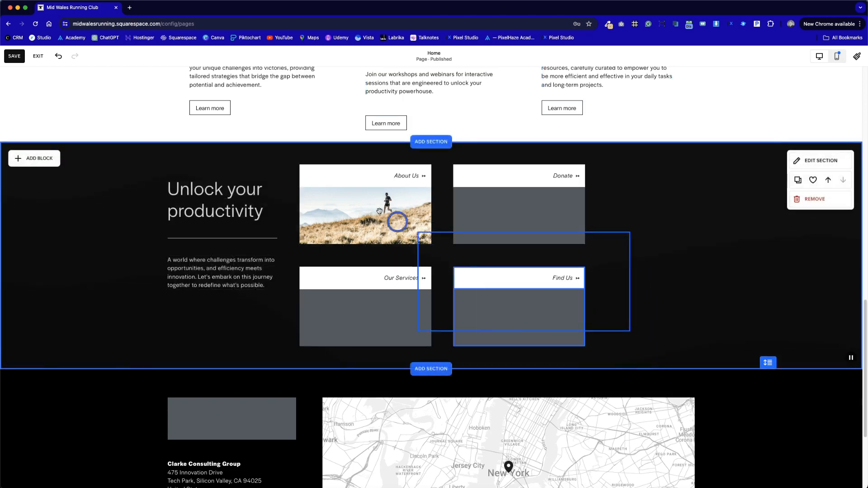
drag(343, 206, 447, 205)
Step: Widen the paragraph, divider line and Unlock your productivity heading to fill the space up to the card grid
click(275, 277)
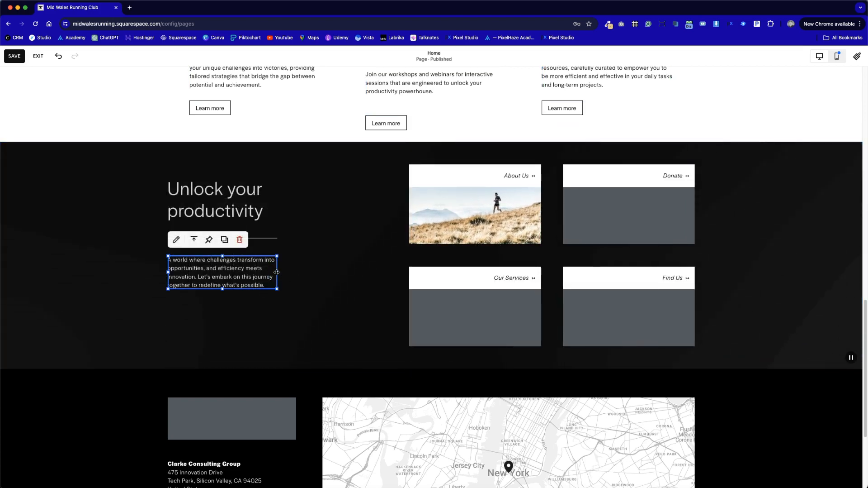
drag(319, 282, 265, 230)
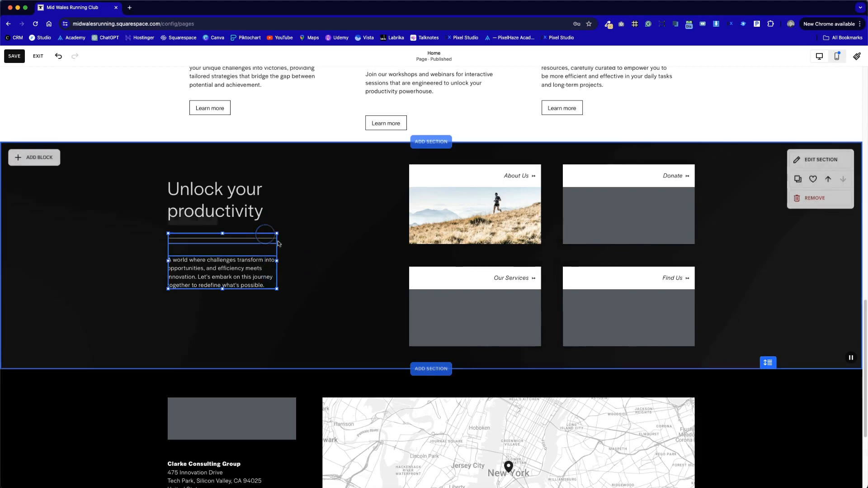
drag(277, 261, 390, 258)
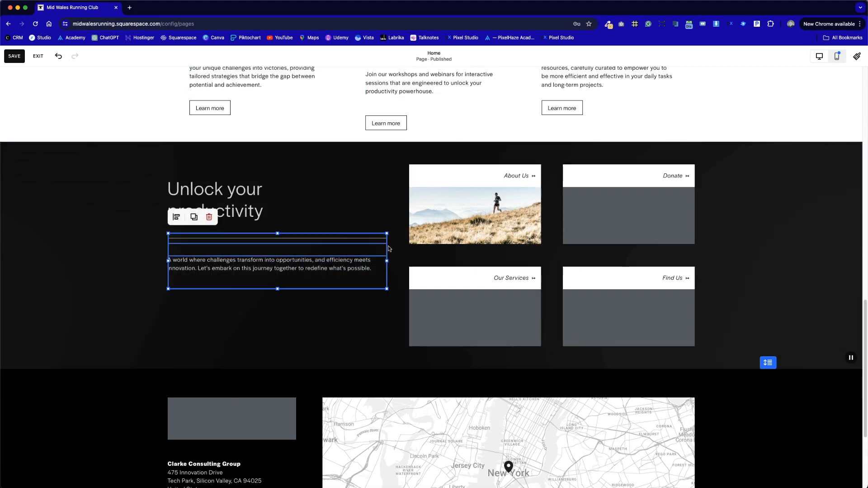
click(370, 313)
click(233, 200)
drag(279, 197, 385, 200)
click(385, 240)
drag(390, 258, 373, 182)
mouse_move(387, 234)
mouse_down()
mouse_move(310, 234)
mouse_move(386, 232)
mouse_up()
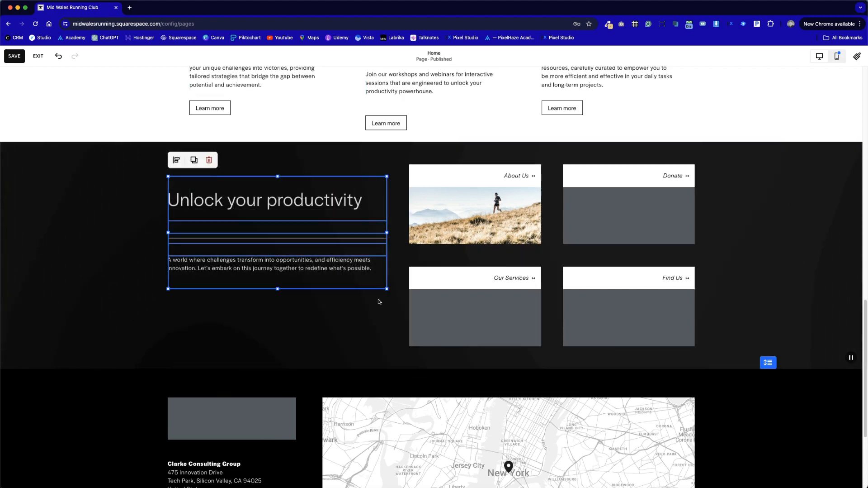
click(379, 318)
Step: Move the divider line up under the heading with bottom alignment, and move the paragraph up just below the line
drag(278, 239, 277, 222)
click(361, 240)
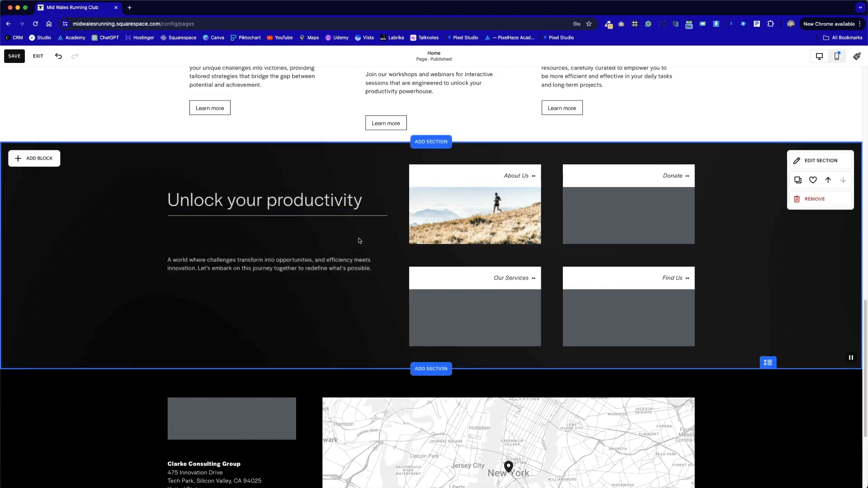
click(295, 217)
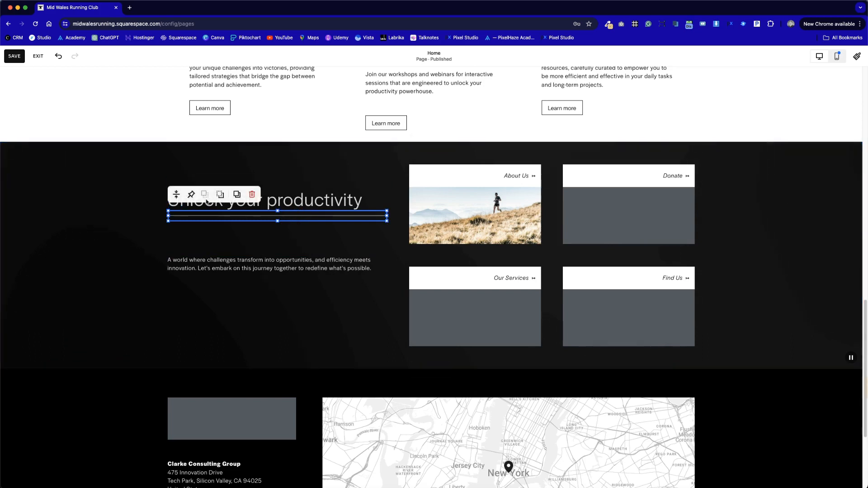
click(177, 200)
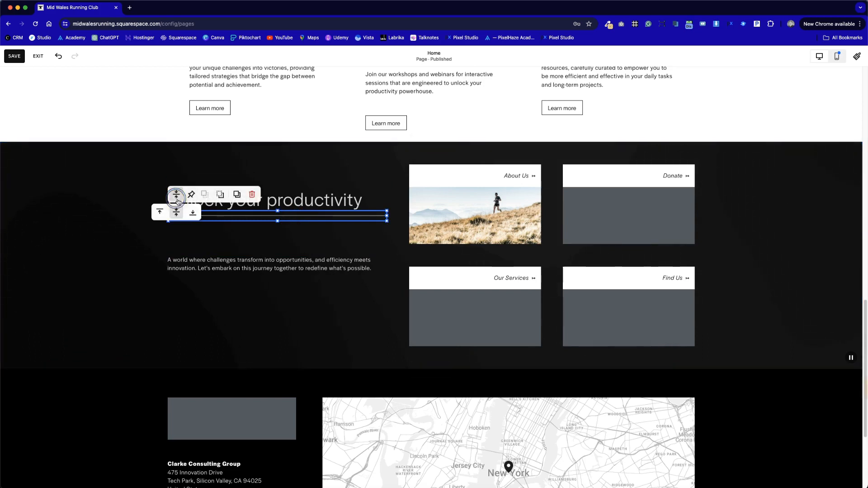
click(192, 212)
click(337, 316)
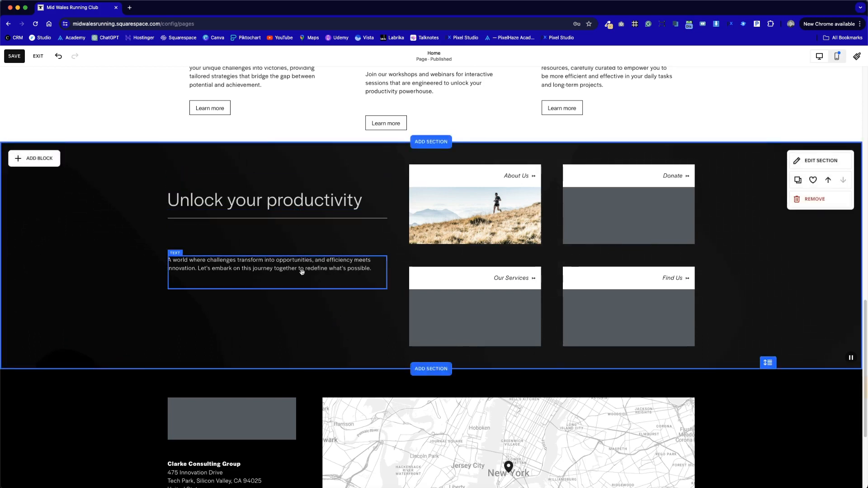
click(324, 238)
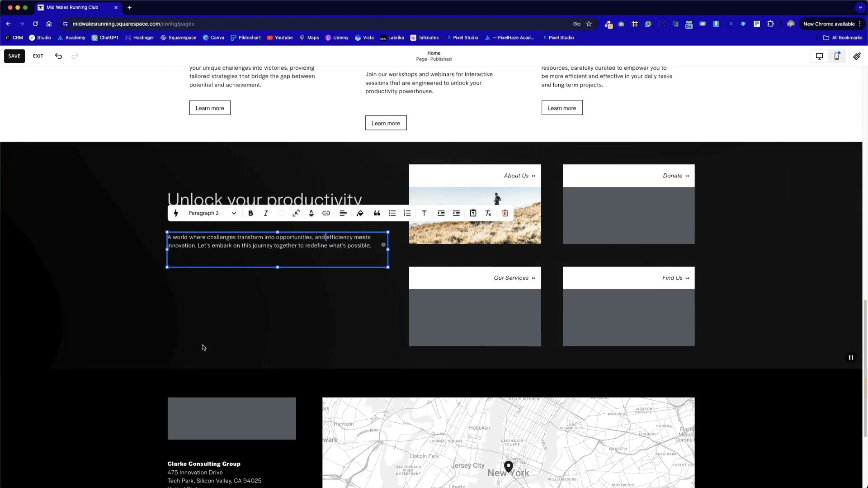
click(281, 315)
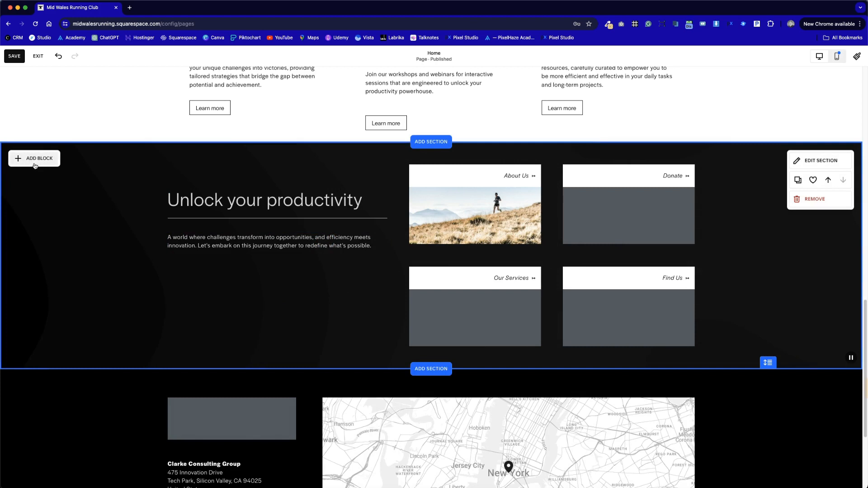
Step: Add a Button block and place it below the paragraph, aligned with the text's left edge
click(35, 164)
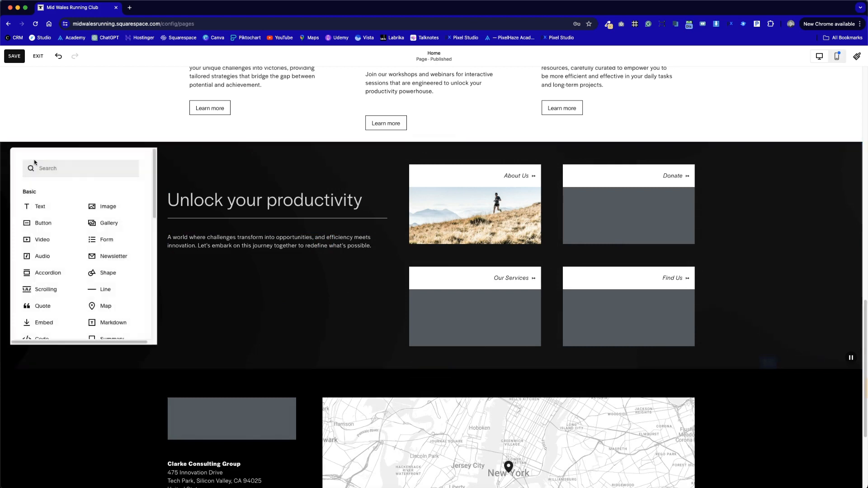
click(39, 223)
drag(196, 188, 235, 280)
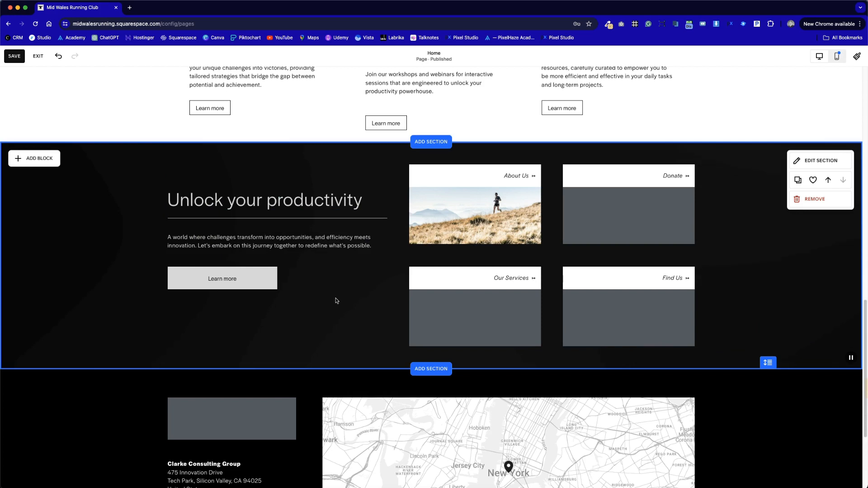
Step: Save the changes to the Home page
scroll(357, 252, up, 1)
scroll(357, 251, up, 3)
scroll(358, 250, down, 3)
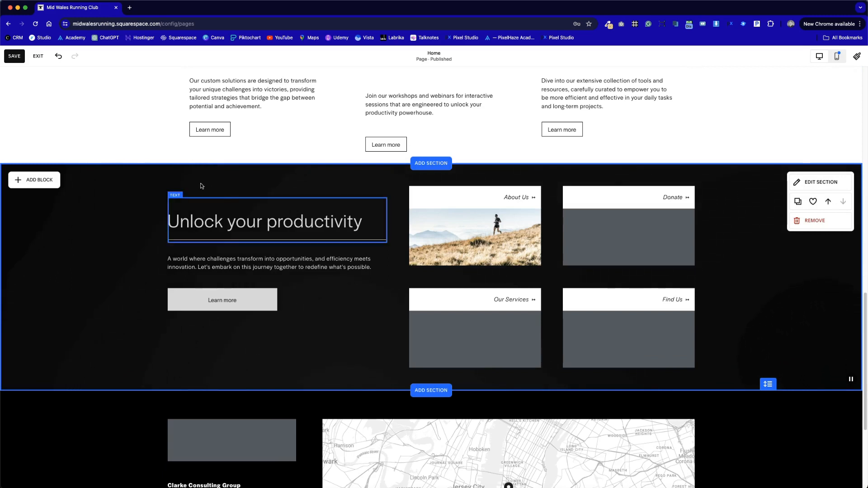
click(14, 56)
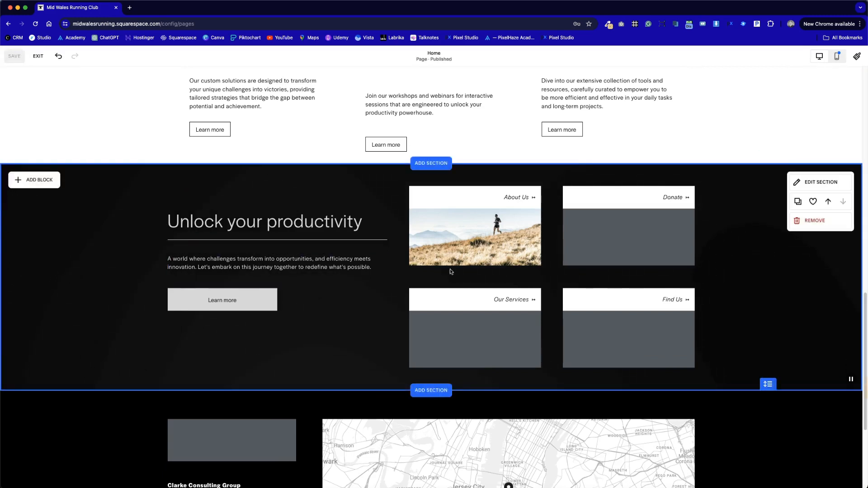
Step: Switch to the mobile layout and extend the Unlock your productivity section's height below the stacked cards
click(840, 56)
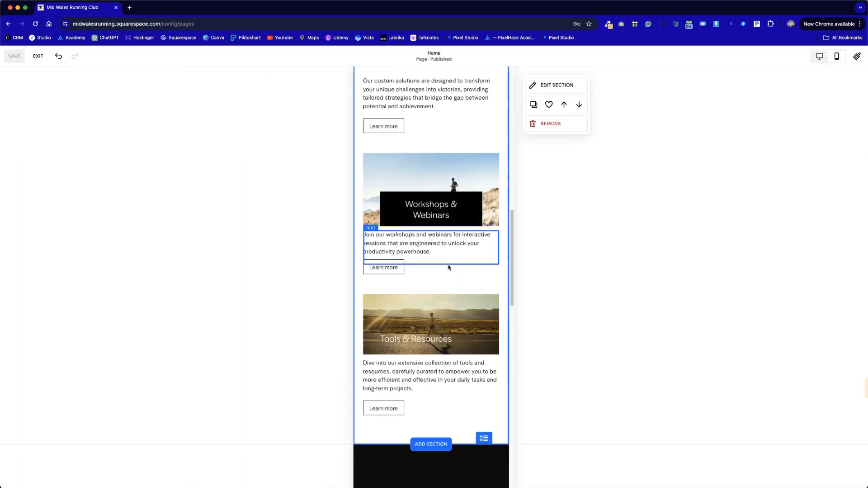
scroll(473, 366, down, 10)
scroll(473, 365, down, 5)
scroll(474, 366, up, 2)
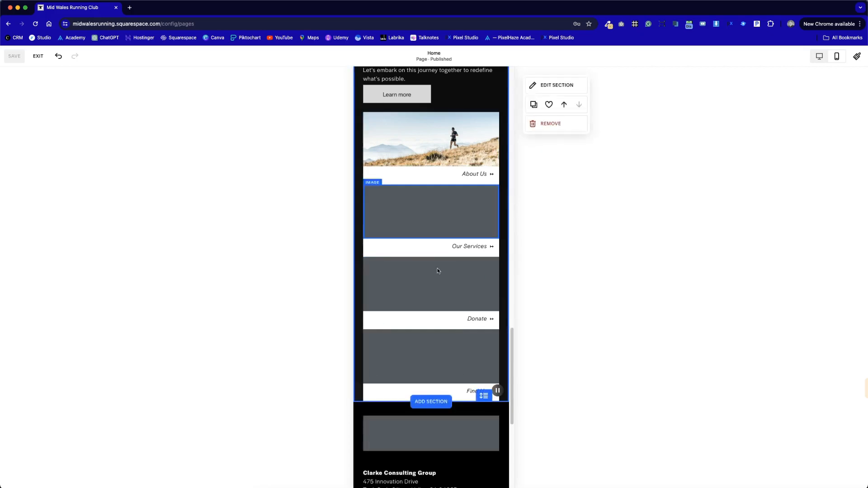
drag(484, 395, 479, 470)
Step: Space out the stacked cards by moving Our Services, Donate and Find Us down, leaving an equal gap between all four
drag(492, 424, 427, 227)
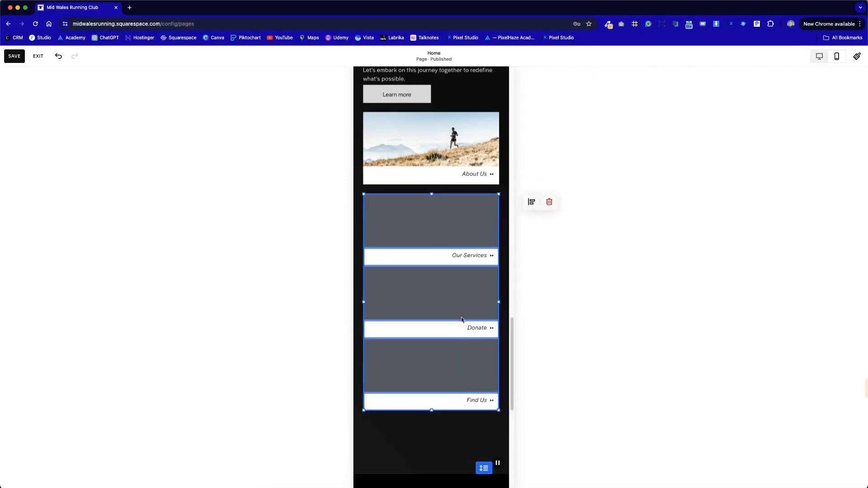
scroll(475, 348, down, 1)
click(491, 392)
drag(492, 392, 426, 277)
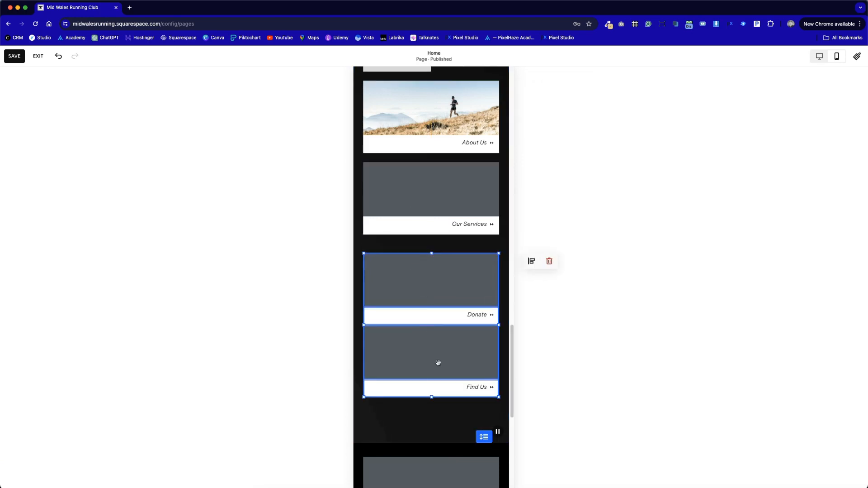
click(490, 417)
drag(490, 416, 421, 345)
scroll(416, 346, up, 3)
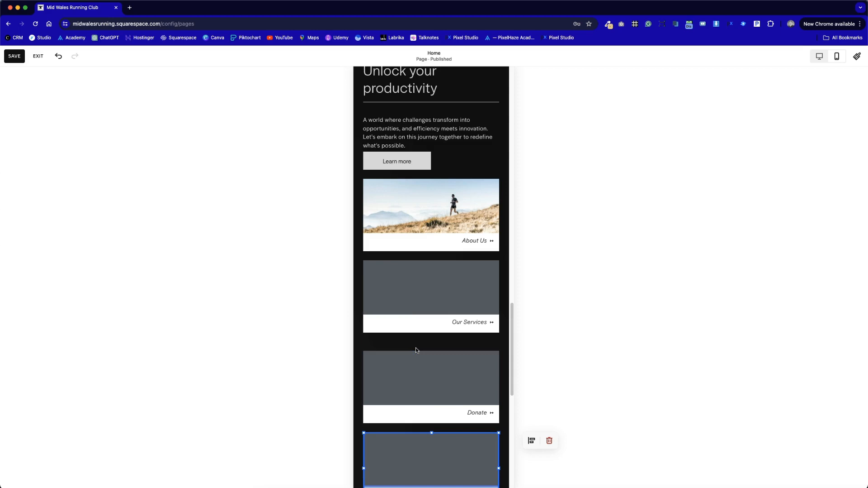
scroll(415, 348, down, 3)
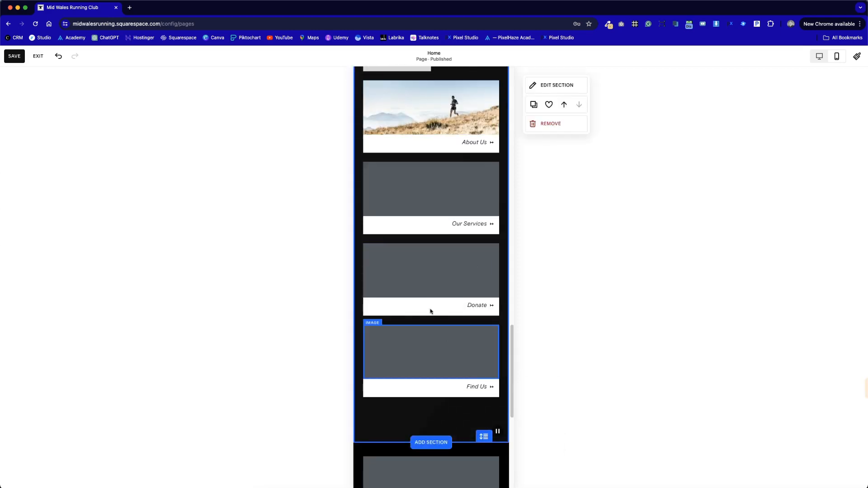
Step: Tighten the mobile layout's text area by moving the Learn more button up, closer to the paragraph
scroll(434, 316, up, 2)
scroll(426, 301, up, 5)
click(436, 258)
drag(434, 255, 417, 261)
click(459, 271)
click(493, 274)
drag(407, 191, 408, 175)
click(433, 278)
Step: Move all four stacked cards up together beneath the Learn more button and trim the section's empty space below Find Us
scroll(432, 278, down, 3)
drag(392, 125, 492, 453)
drag(452, 416, 453, 405)
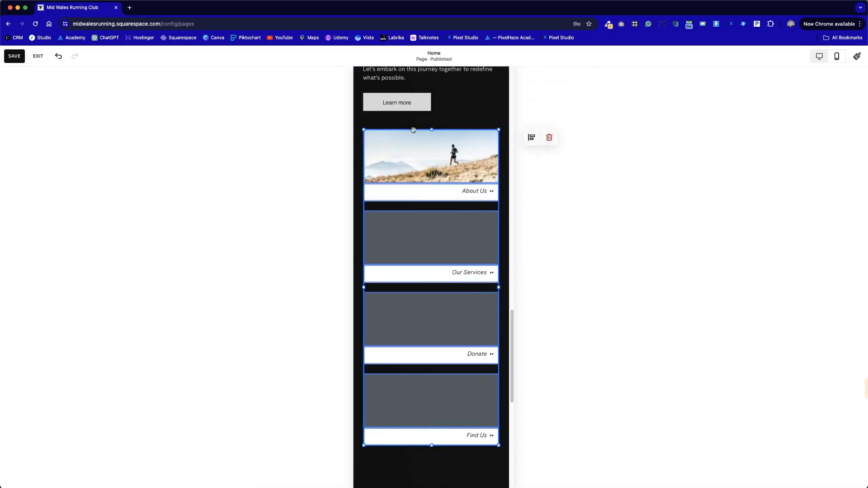
scroll(413, 130, down, 3)
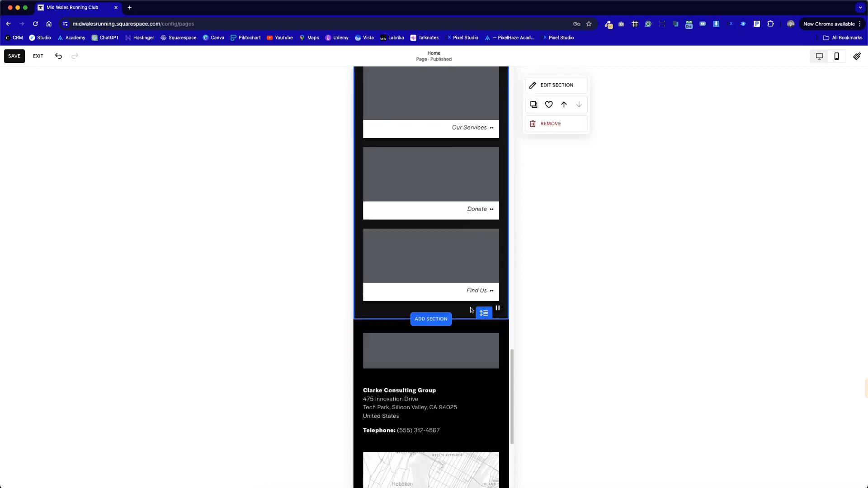
scroll(353, 330, up, 3)
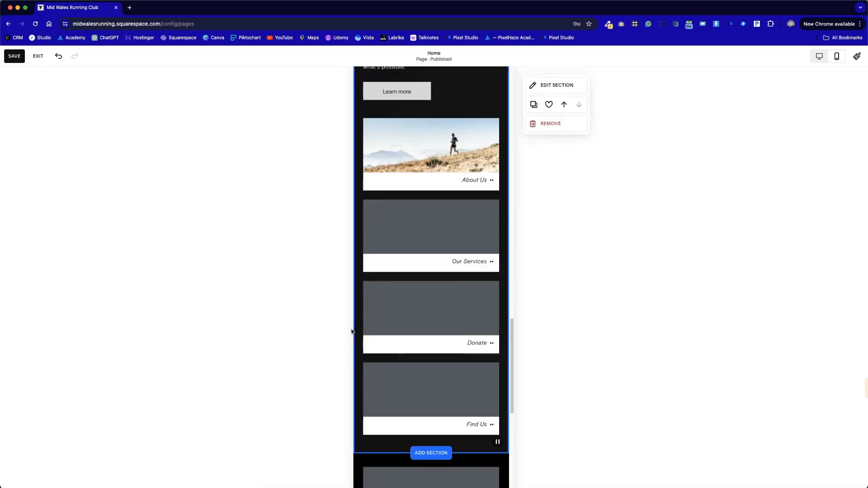
Step: Save the mobile layout changes and return to the desktop view
scroll(351, 330, up, 1)
click(807, 61)
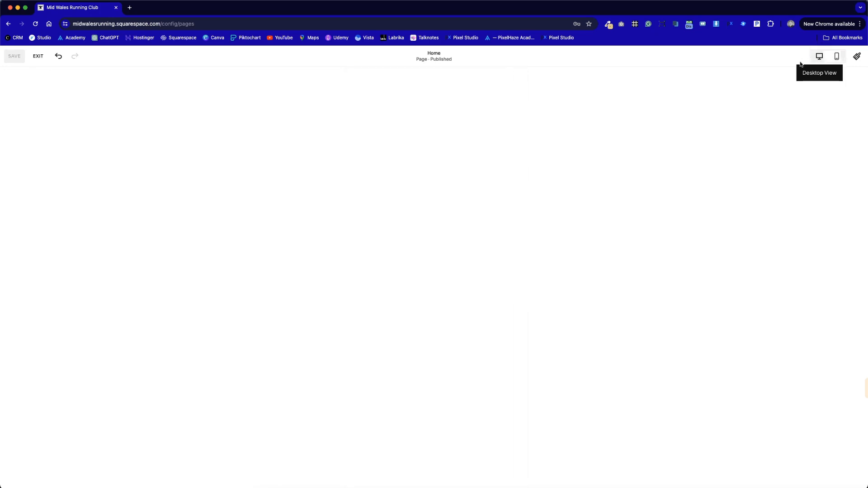
scroll(737, 258, up, 2)
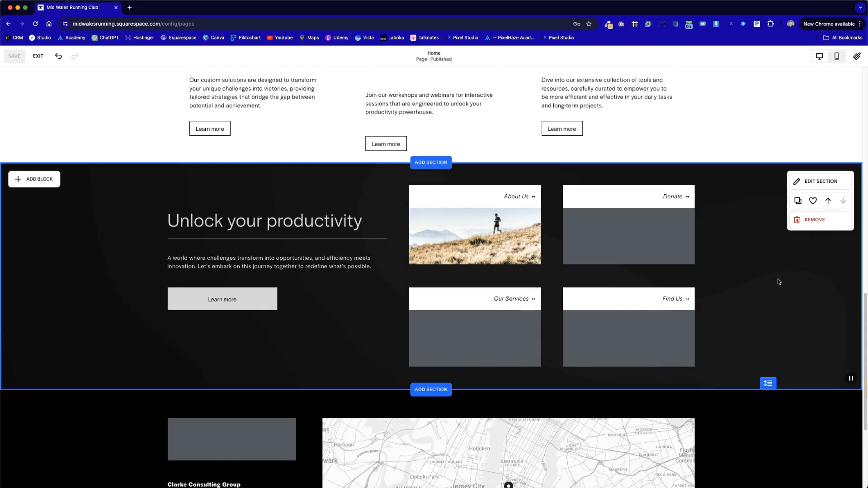
Step: Insert the saved three-card Unlock your productivity section above the reworked four-card section
click(447, 163)
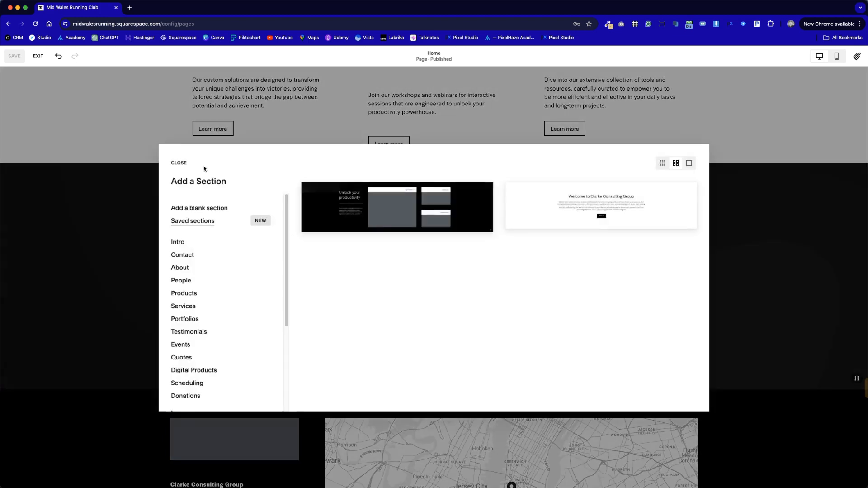
click(388, 207)
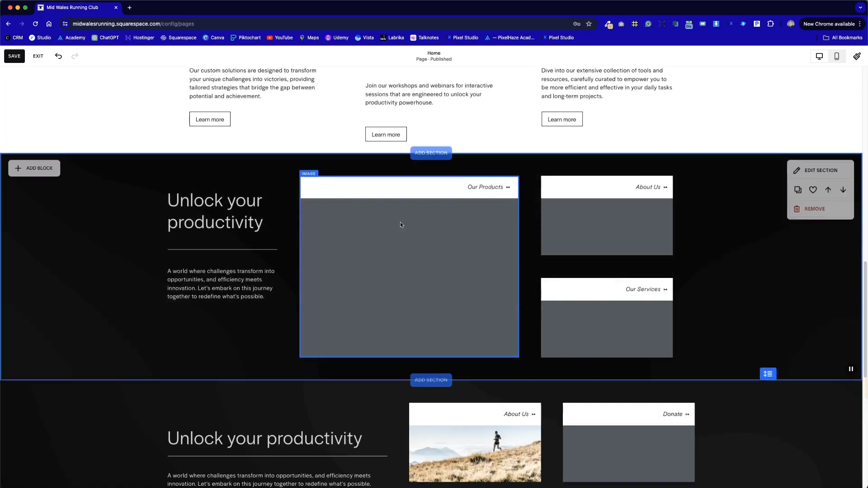
Step: Apply the Lightest 2 color theme to the four-card section and set its background art to None
scroll(407, 229, down, 3)
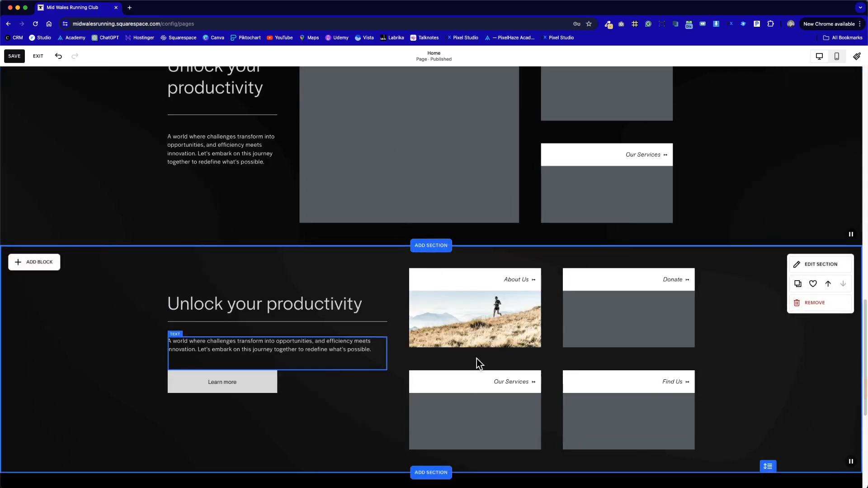
click(814, 265)
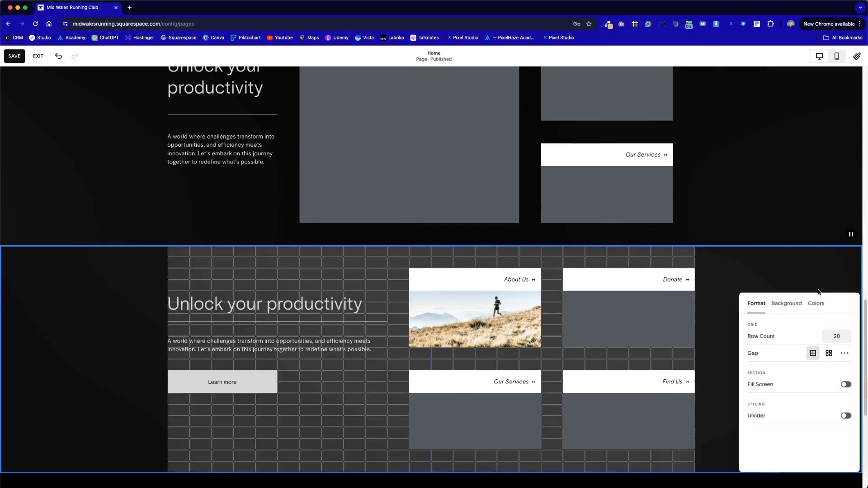
click(815, 304)
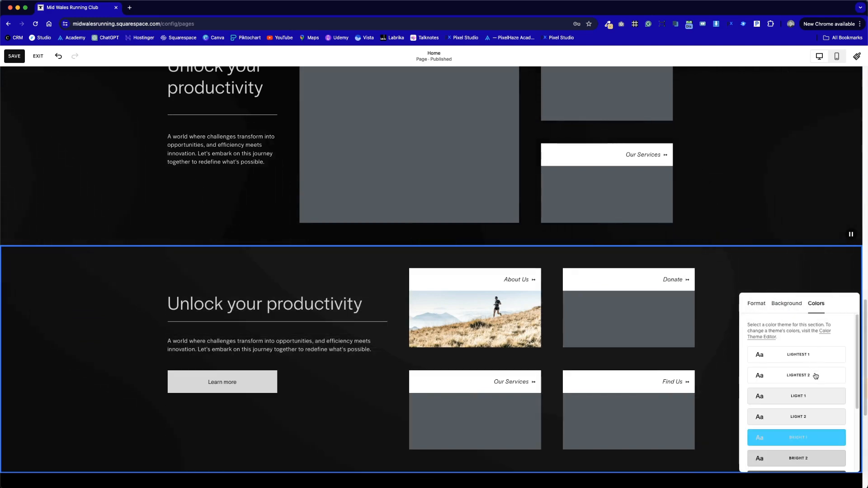
click(816, 375)
click(774, 281)
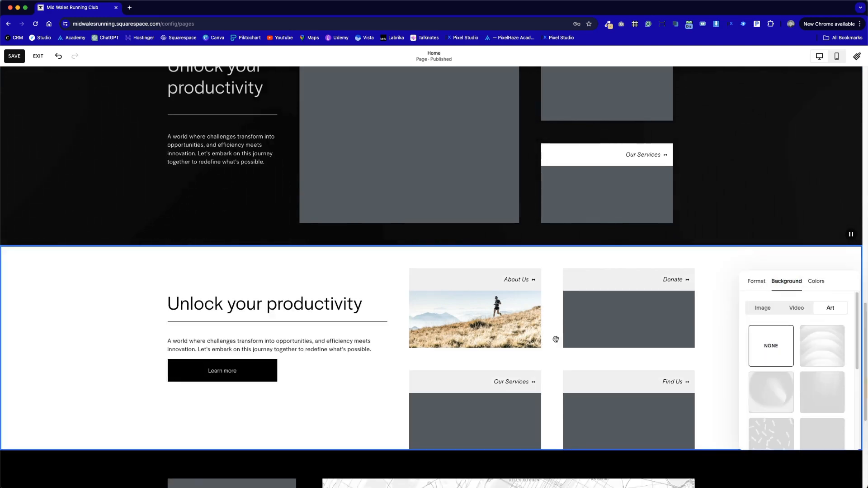
Step: Extend the four-card section's height to leave a margin below the lower cards
scroll(354, 334, down, 5)
scroll(354, 335, up, 1)
click(372, 239)
drag(770, 267, 770, 288)
scroll(796, 255, up, 3)
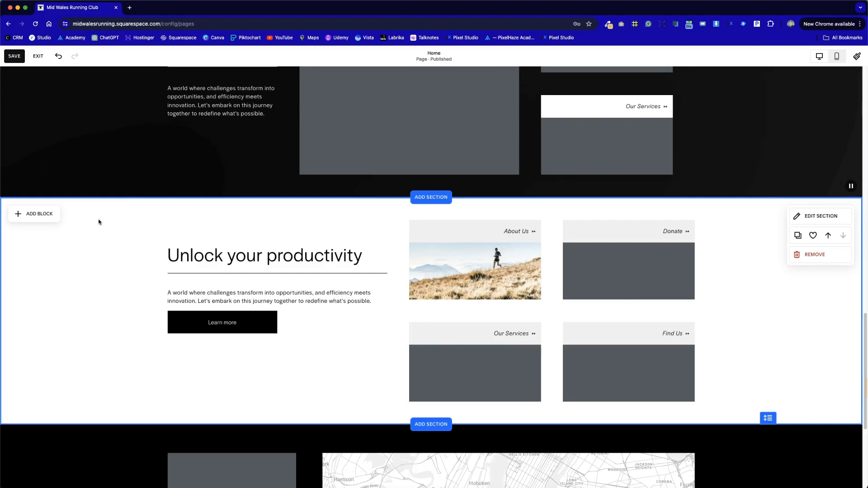
Step: Try the Light 1 theme and a dark theme on the four-card section, and settle on Lightest 1
click(820, 221)
click(813, 239)
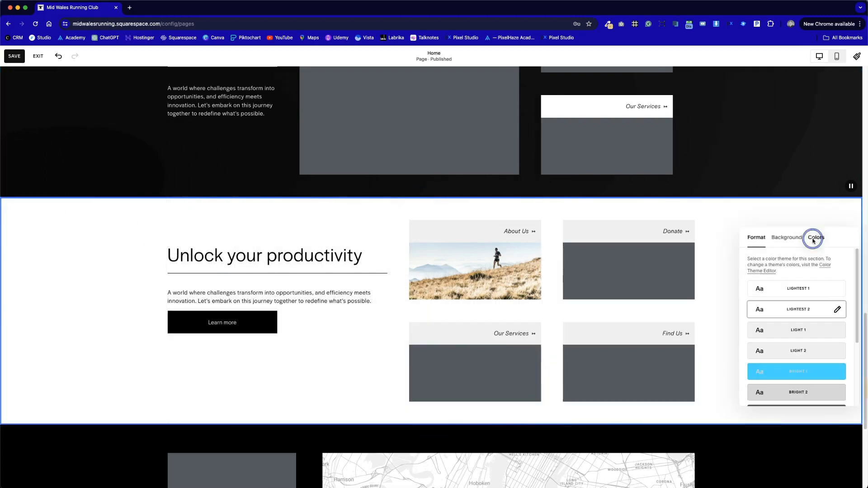
click(808, 331)
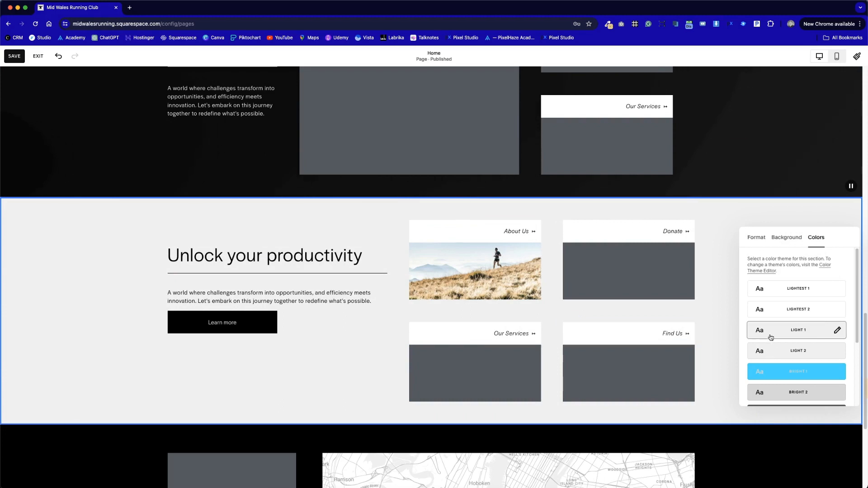
scroll(771, 337, down, 3)
click(783, 309)
scroll(793, 308, up, 3)
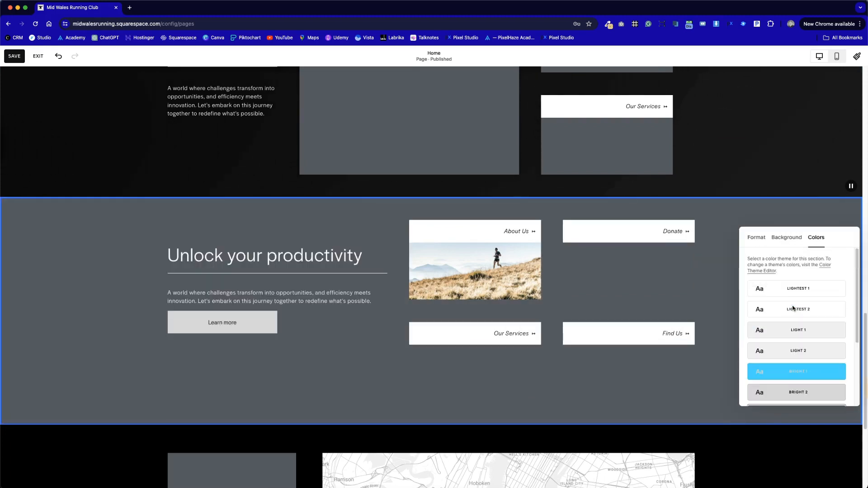
click(791, 287)
click(719, 279)
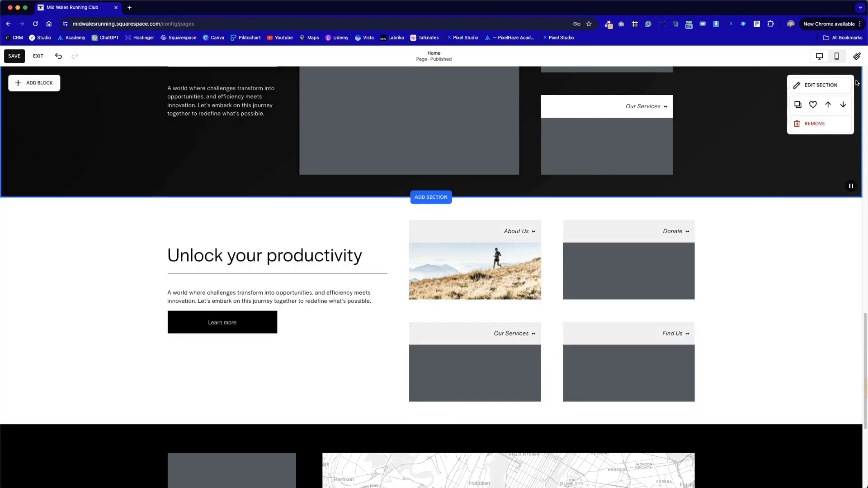
Step: After a look at the Site Styles, save the Home page and exit editing
click(857, 58)
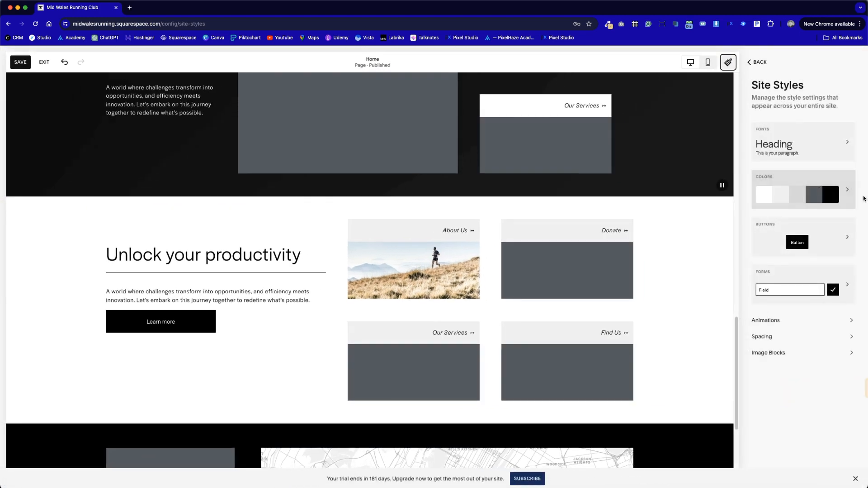
click(761, 62)
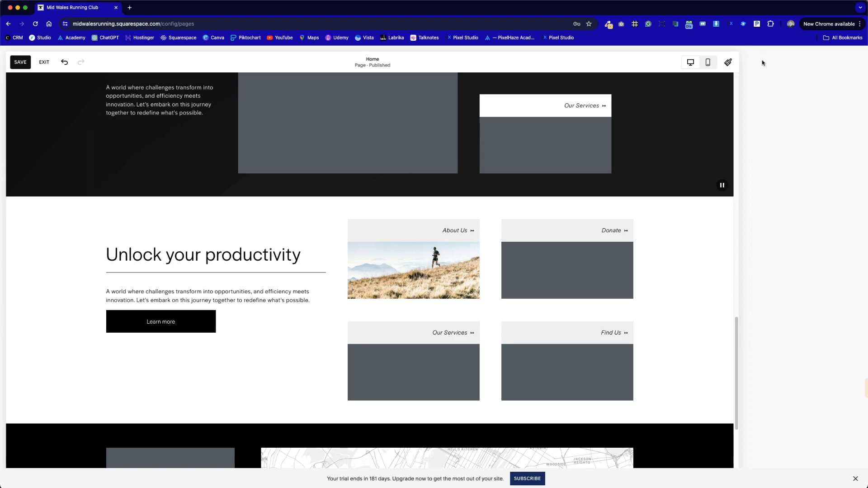
click(14, 56)
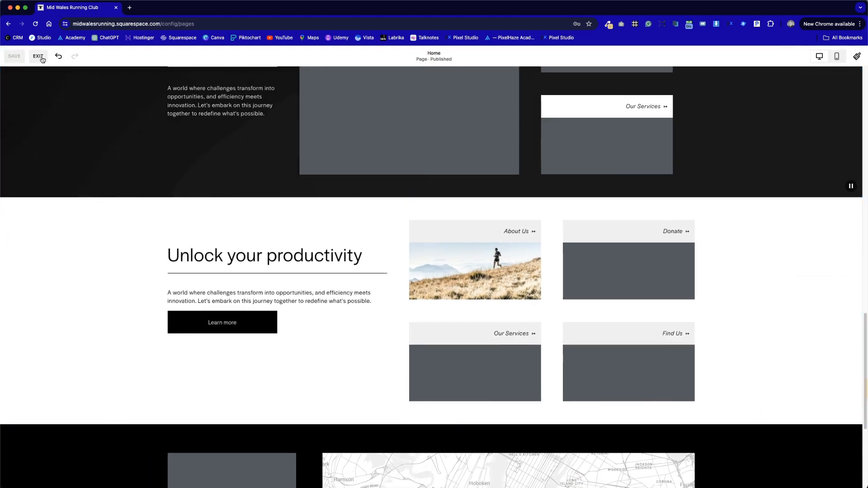
click(38, 59)
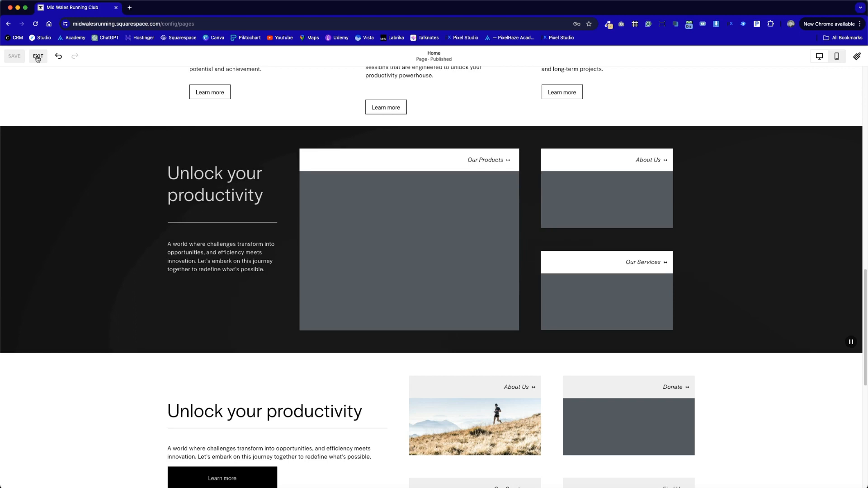
click(38, 57)
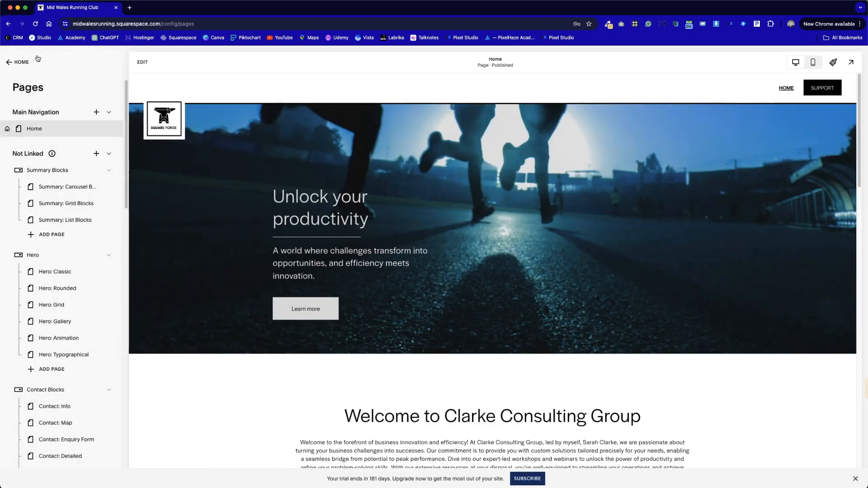
Step: Look through the hero designs on the Hero: Grid and Hero: Typographical pages
scroll(66, 329, down, 1)
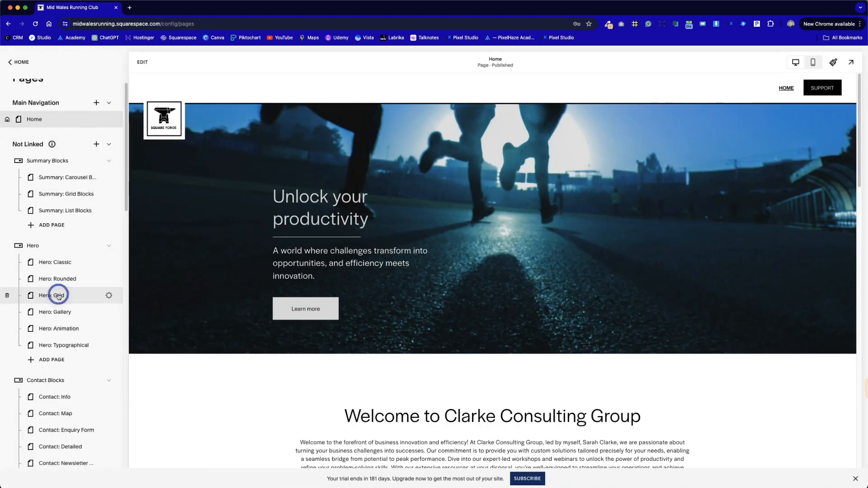
click(58, 295)
scroll(61, 319, down, 1)
scroll(312, 321, down, 10)
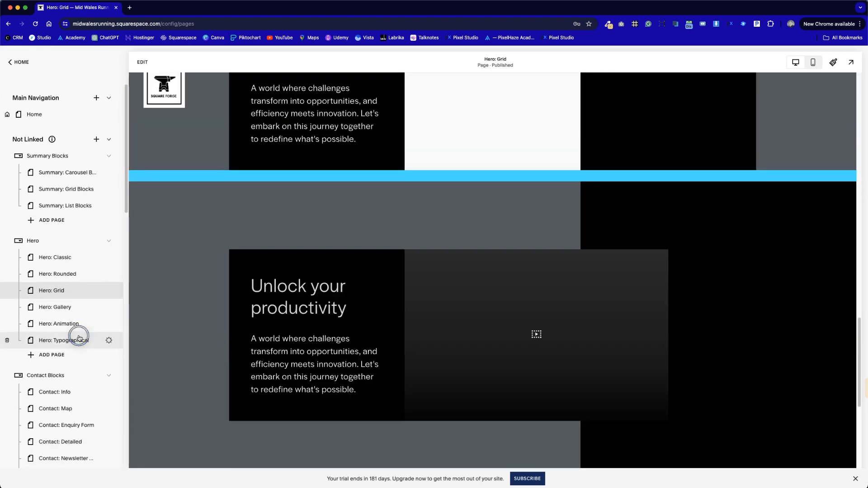
click(75, 340)
scroll(305, 317, down, 15)
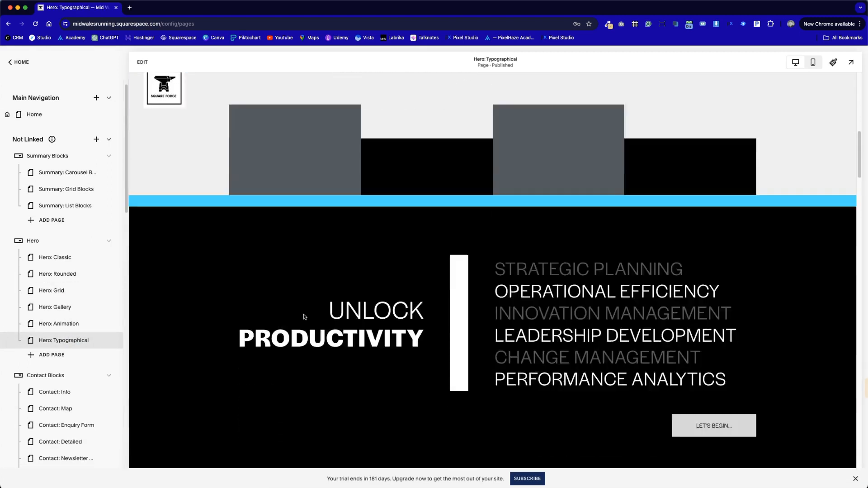
Step: Look through the section layouts on the Content: Short and Video: Featured pages
scroll(304, 314, down, 10)
scroll(93, 324, down, 5)
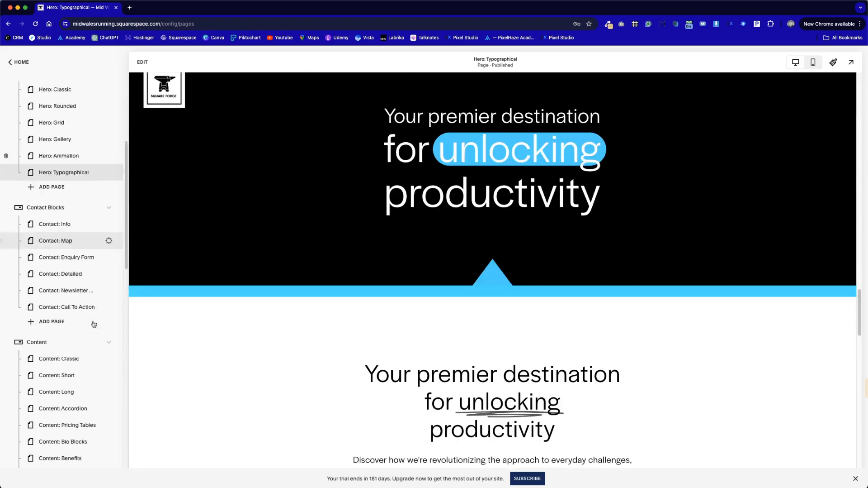
scroll(75, 367, down, 1)
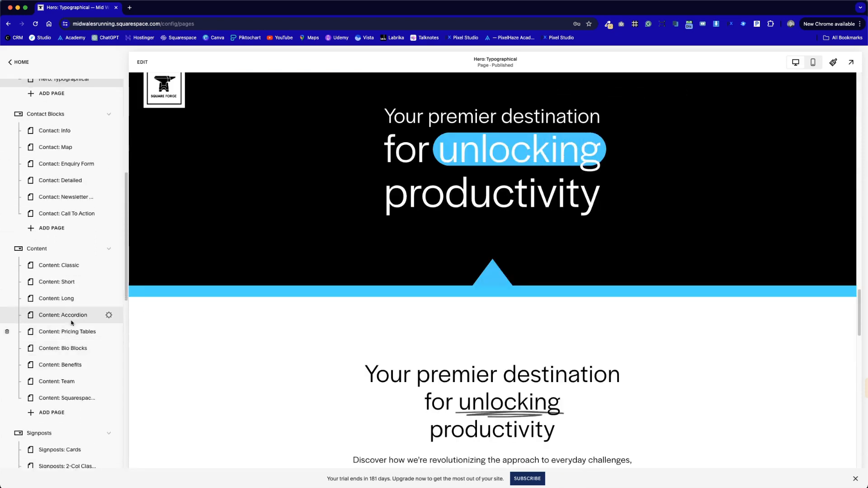
click(69, 285)
scroll(72, 326, down, 10)
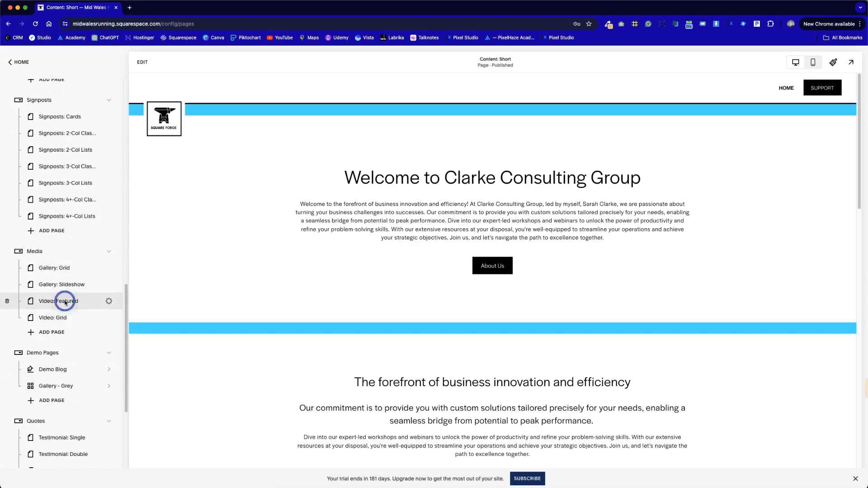
click(64, 301)
scroll(344, 298, down, 15)
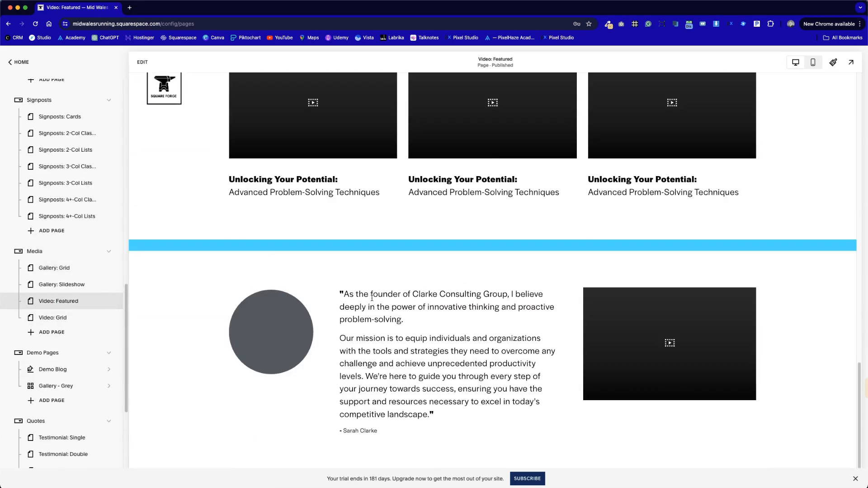
scroll(372, 297, up, 15)
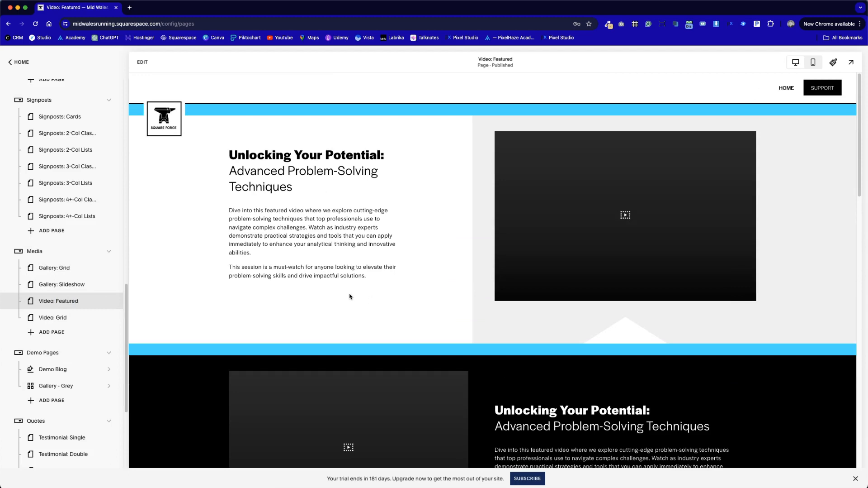
scroll(113, 281, up, 15)
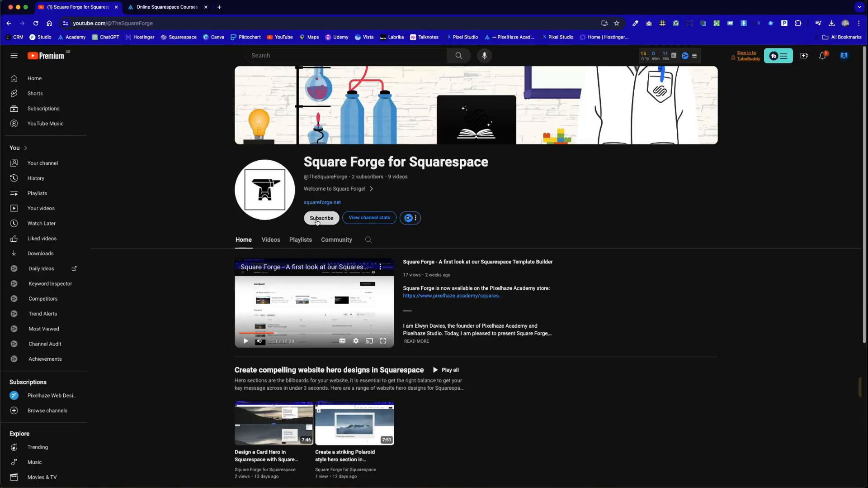
Step: On YouTube, subscribe to the Square Forge for Squarespace channel
click(317, 219)
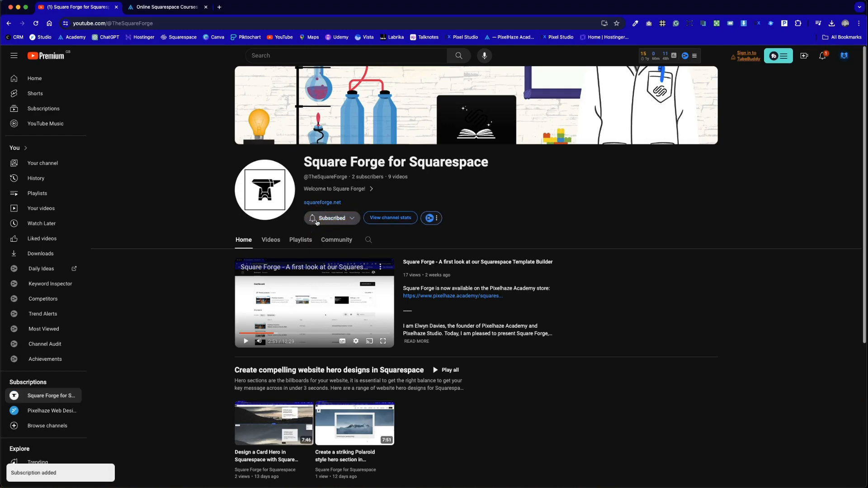
Step: Switch to the Pixelhaze Academy Squarespace course page and review its overview and lesson lists
click(161, 6)
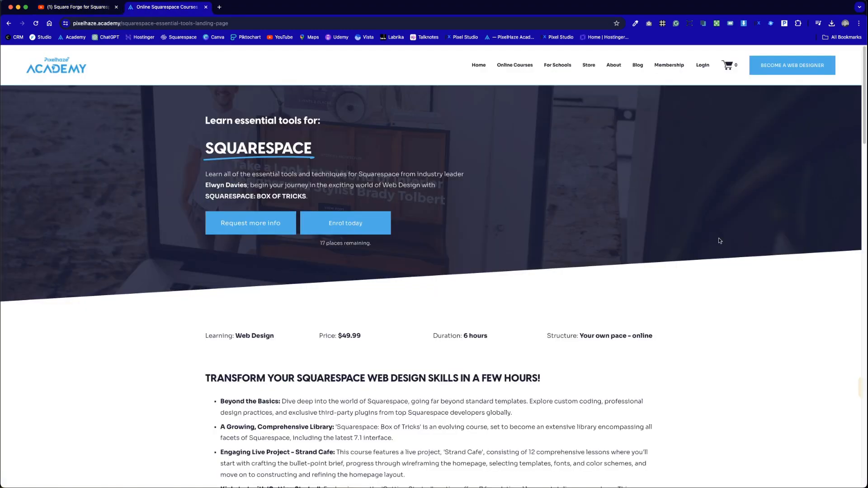
scroll(733, 251, down, 6)
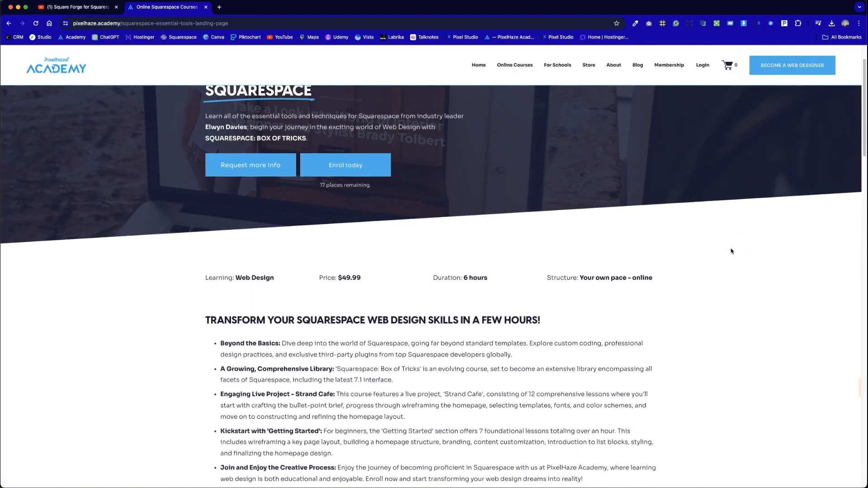
scroll(732, 250, down, 8)
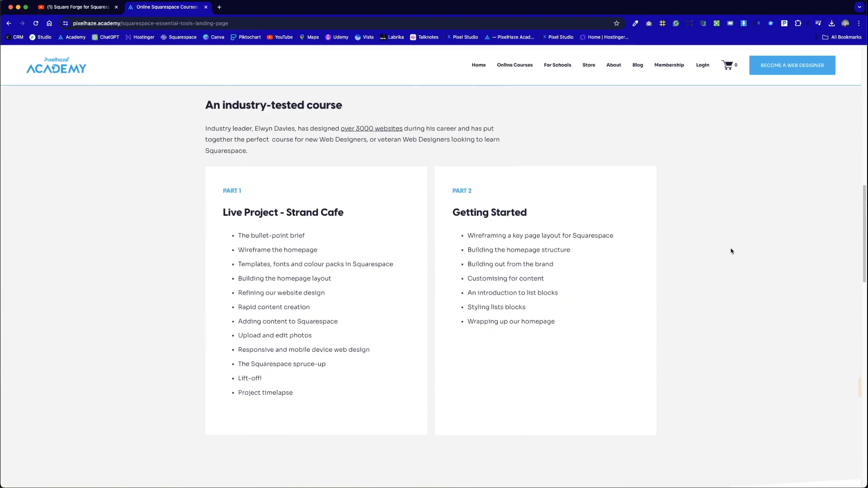
scroll(732, 251, down, 4)
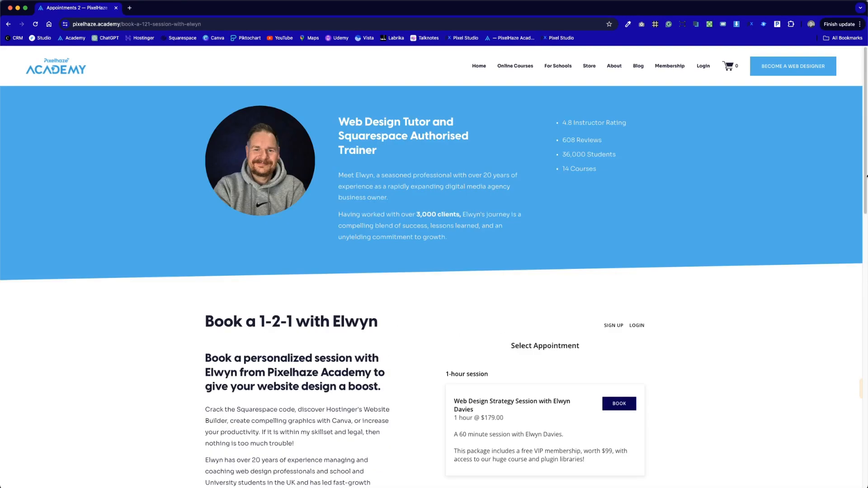
Step: On the 1-2-1 booking page, choose the 1-hour Web Design Strategy Session on the 7th at 10:00 AM and continue
scroll(865, 181, down, 5)
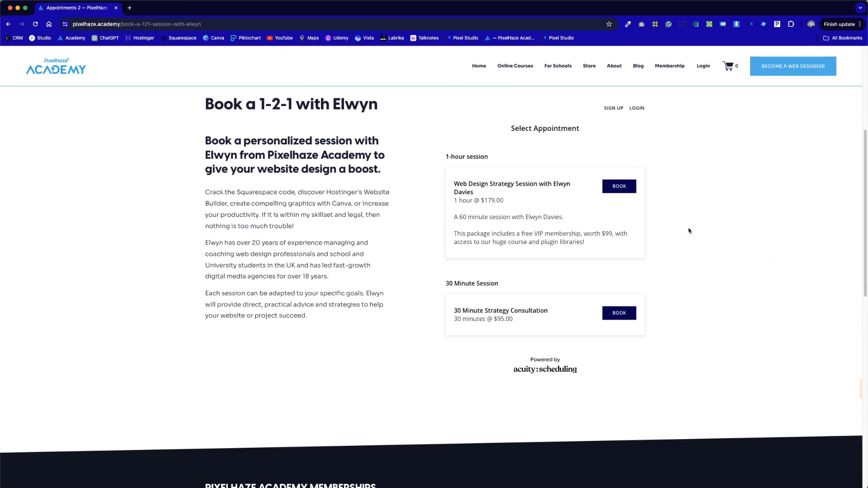
click(622, 186)
scroll(550, 306, down, 4)
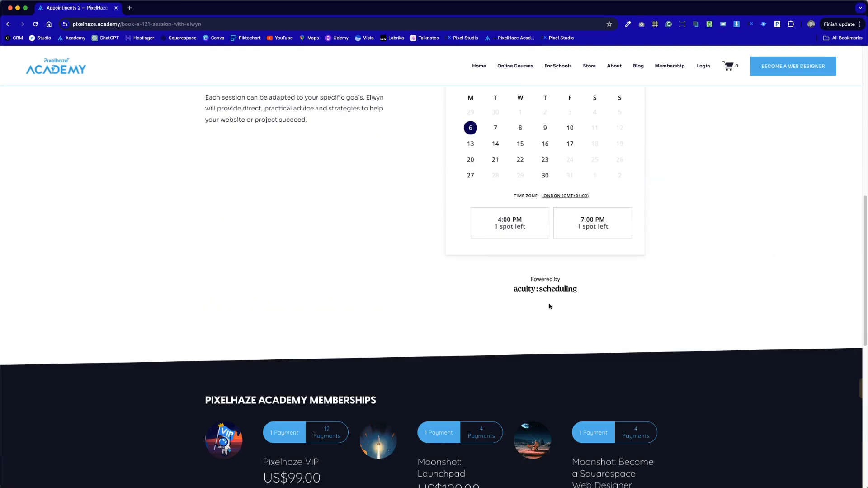
click(495, 128)
click(520, 229)
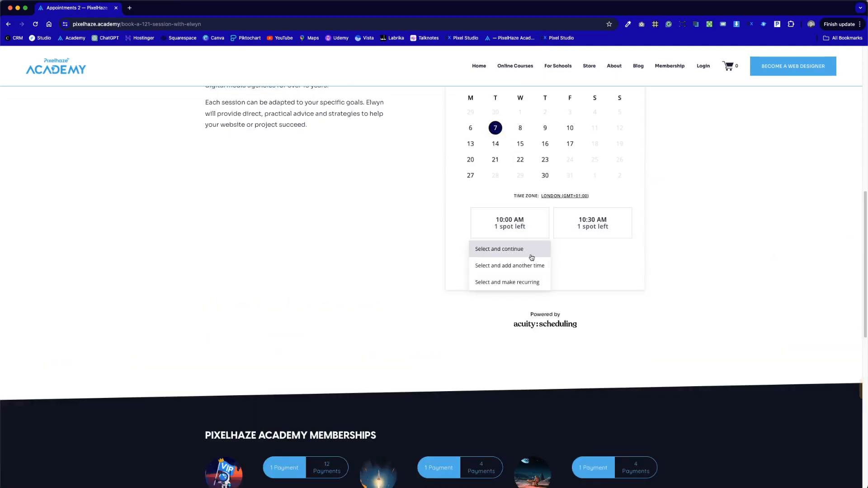
click(531, 254)
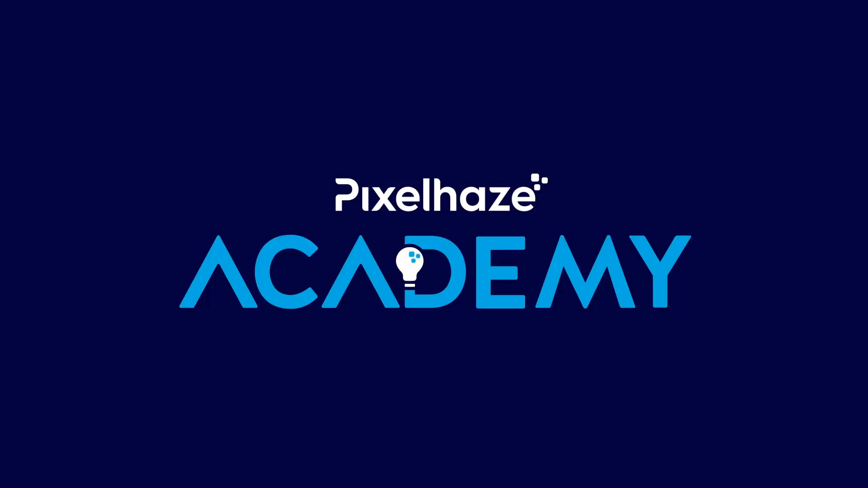